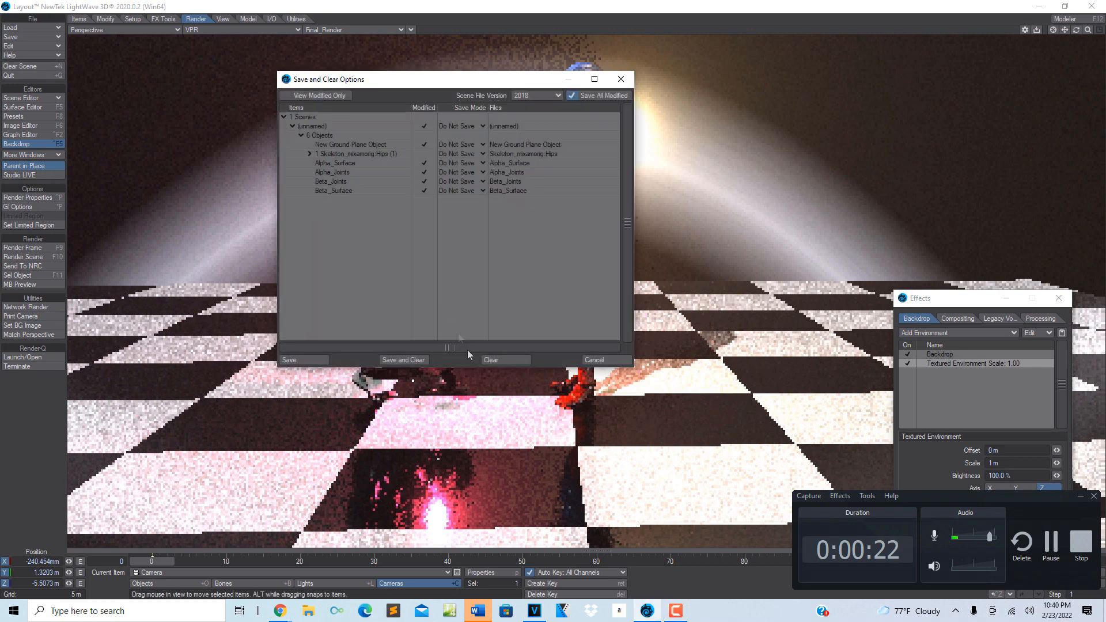
Clear the current scene without saving and add a new ground plane object.
click(493, 359)
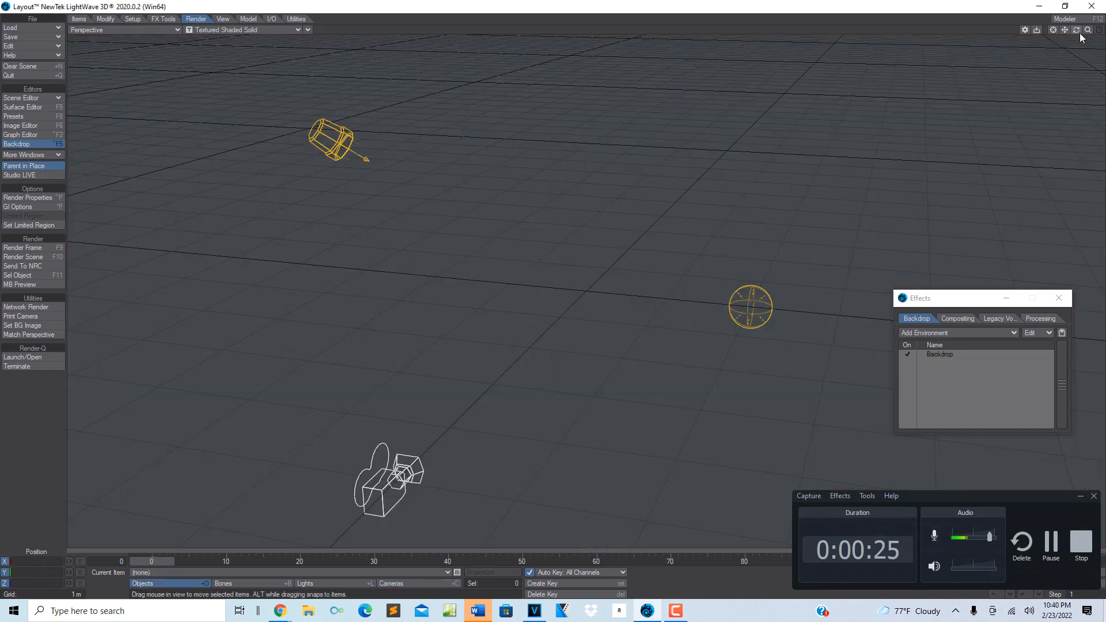
drag(1083, 37, 1082, 46)
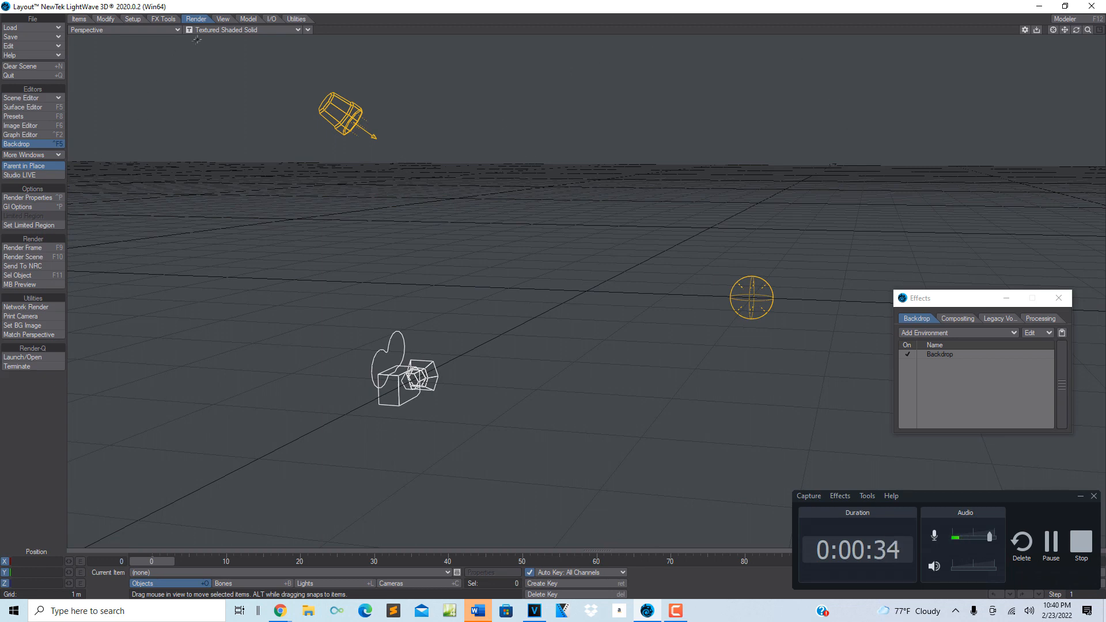
click(248, 19)
click(33, 233)
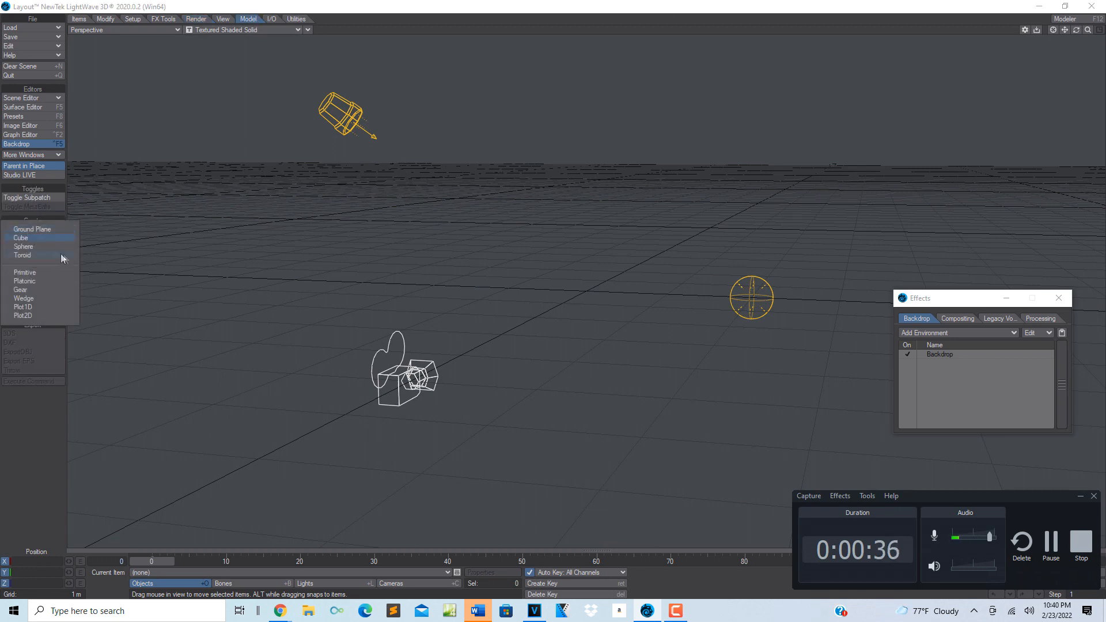
click(58, 230)
click(210, 449)
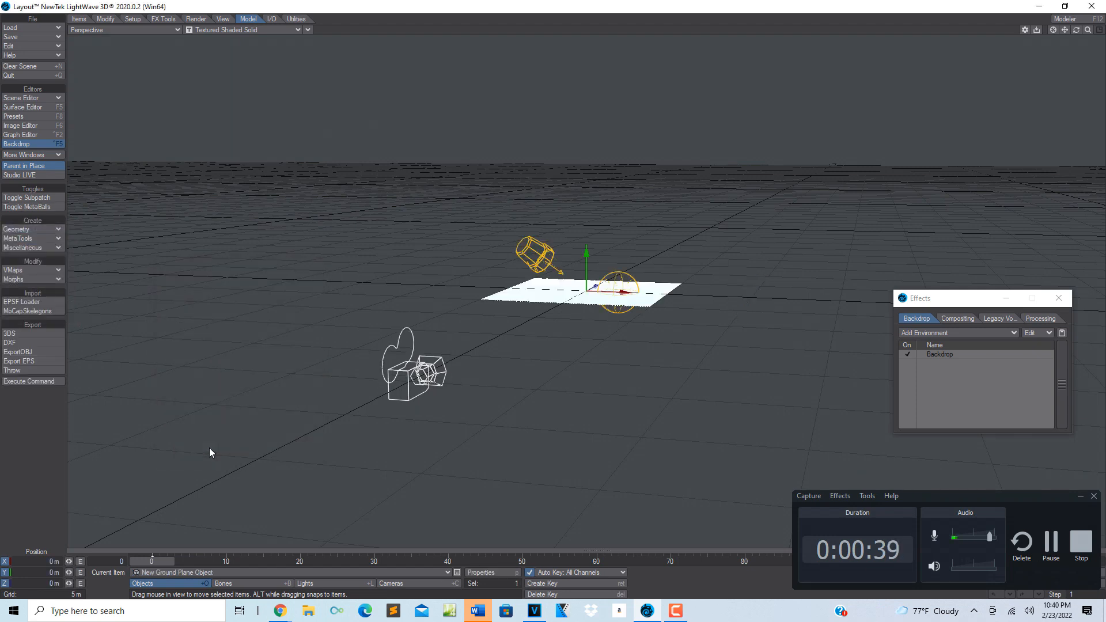
Set the ground plane's pitch rotation to -90° and switch the perspective viewport's display mode to VPR.
key(y)
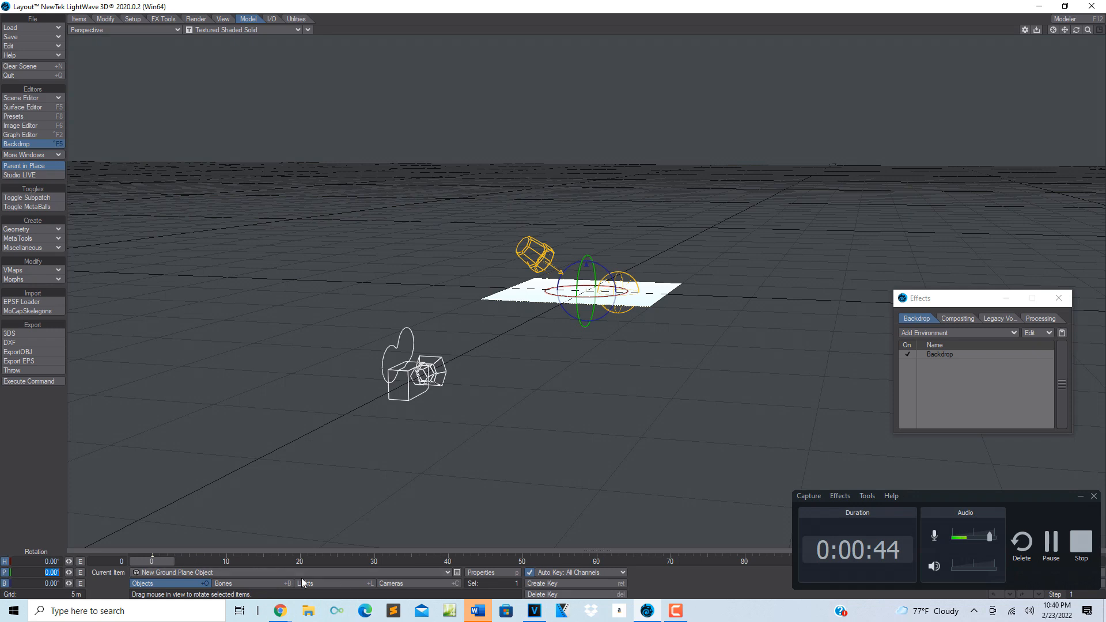
key(BackSpace)
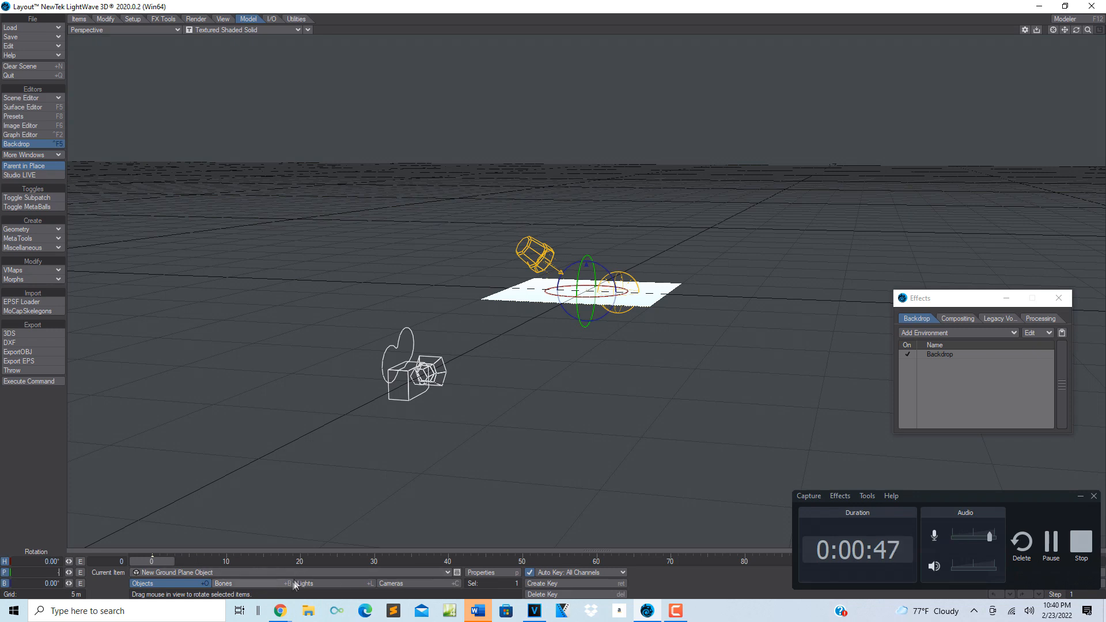
key(Tab)
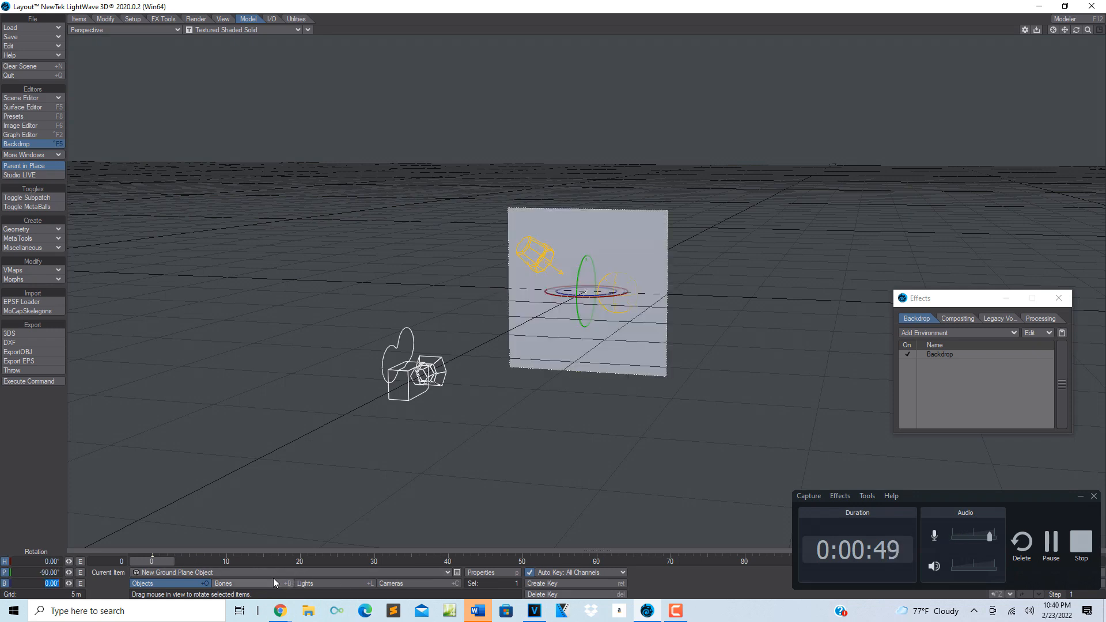
drag(1088, 30, 1099, 32)
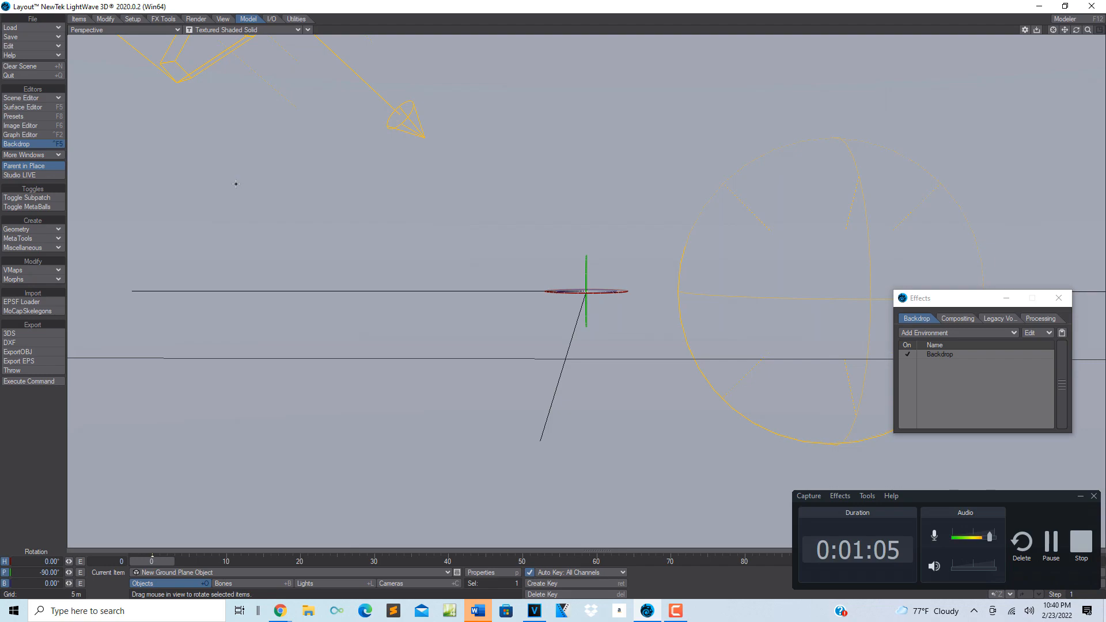
click(296, 29)
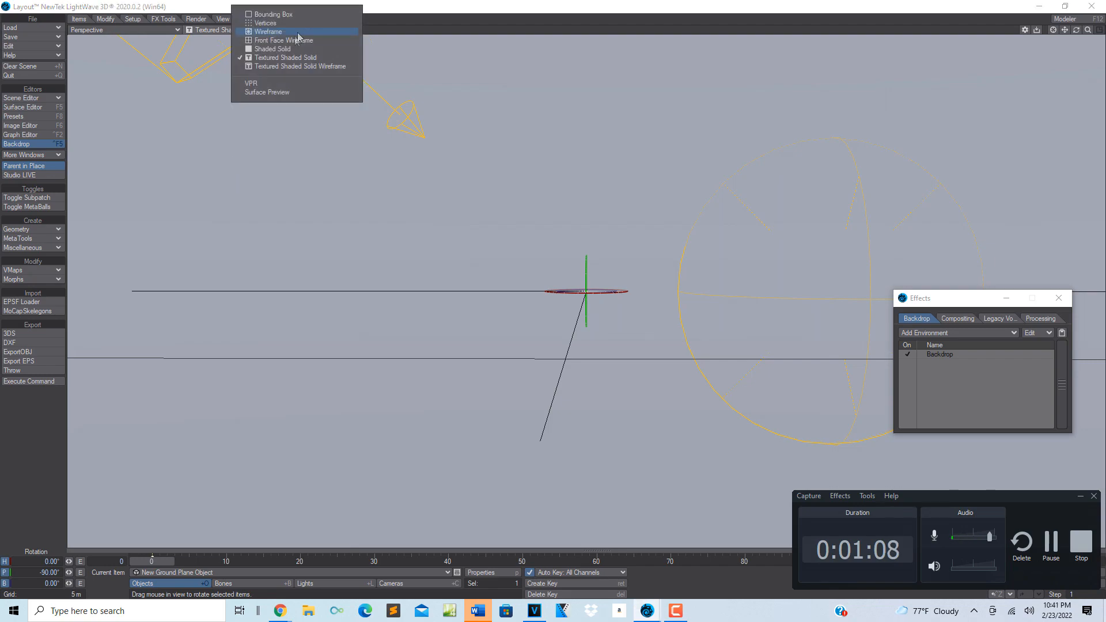
click(279, 84)
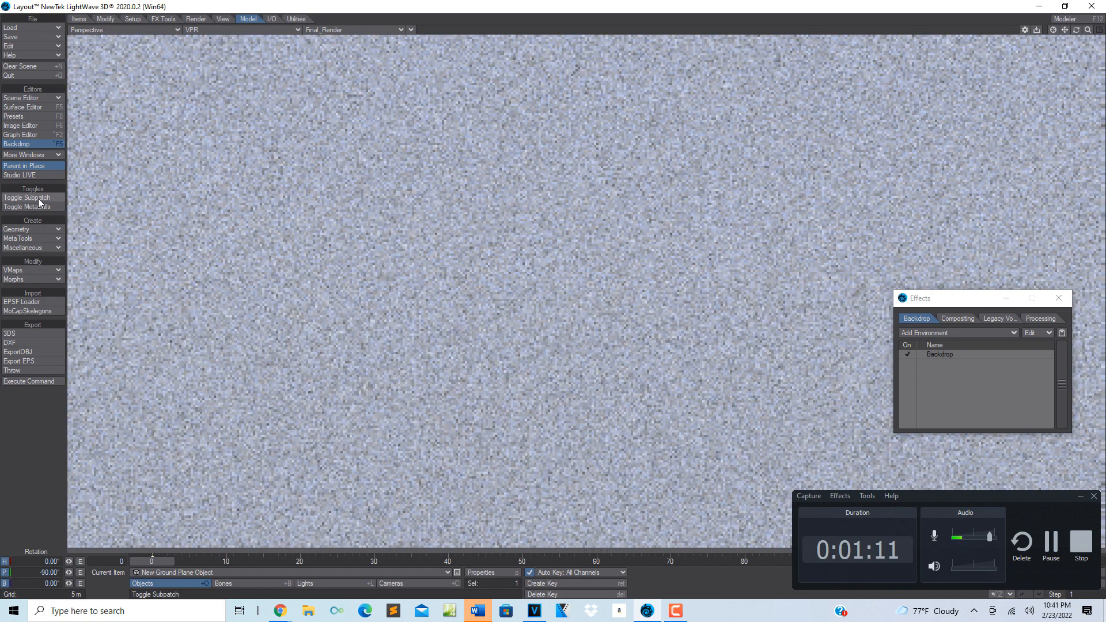
Add a Grid2D texture node to the Ground Plane surface and connect it to the Principled BSDF's Color and Bump inputs.
click(34, 108)
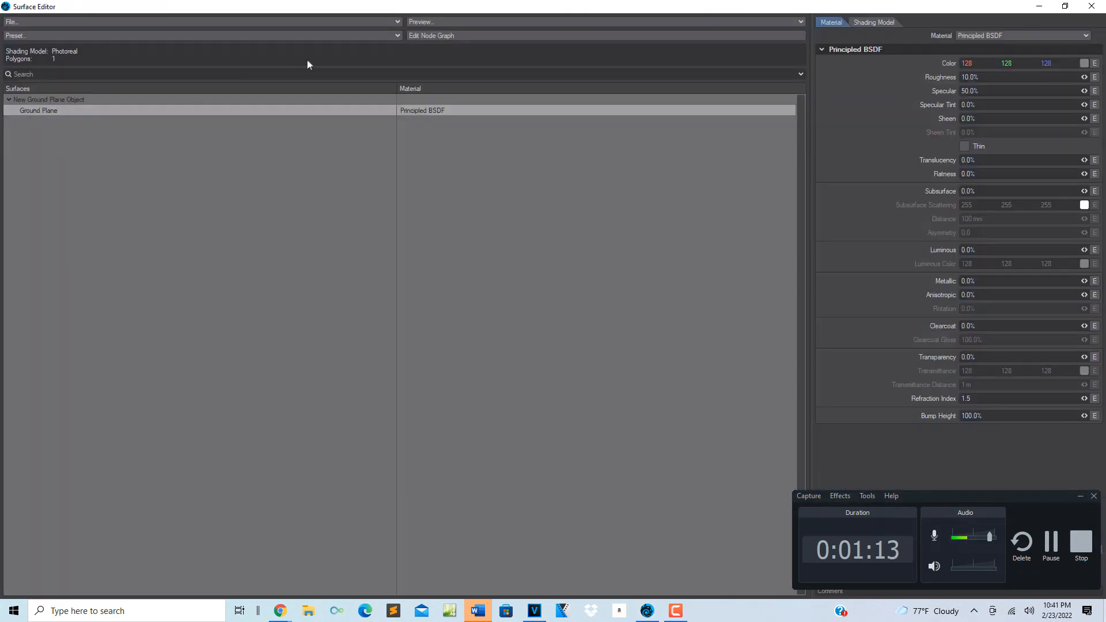
click(445, 36)
click(12, 90)
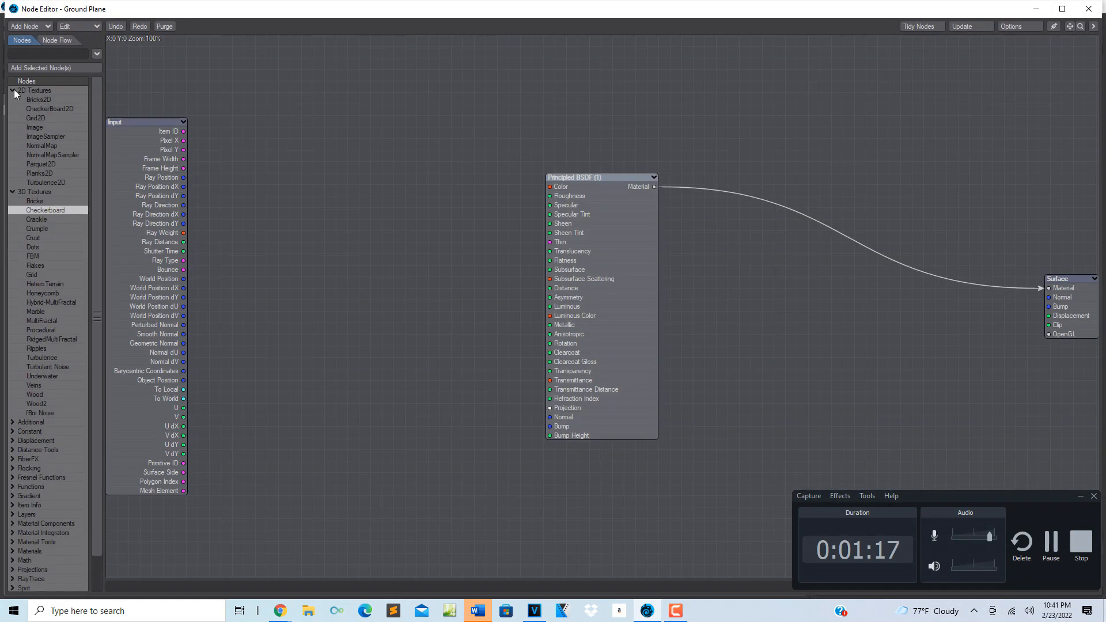
drag(47, 118, 549, 187)
drag(397, 276, 550, 426)
Set the Grid2D node's Mortar Width to 200%, with the surface and node editors out of the way of the viewport.
double_click(373, 235)
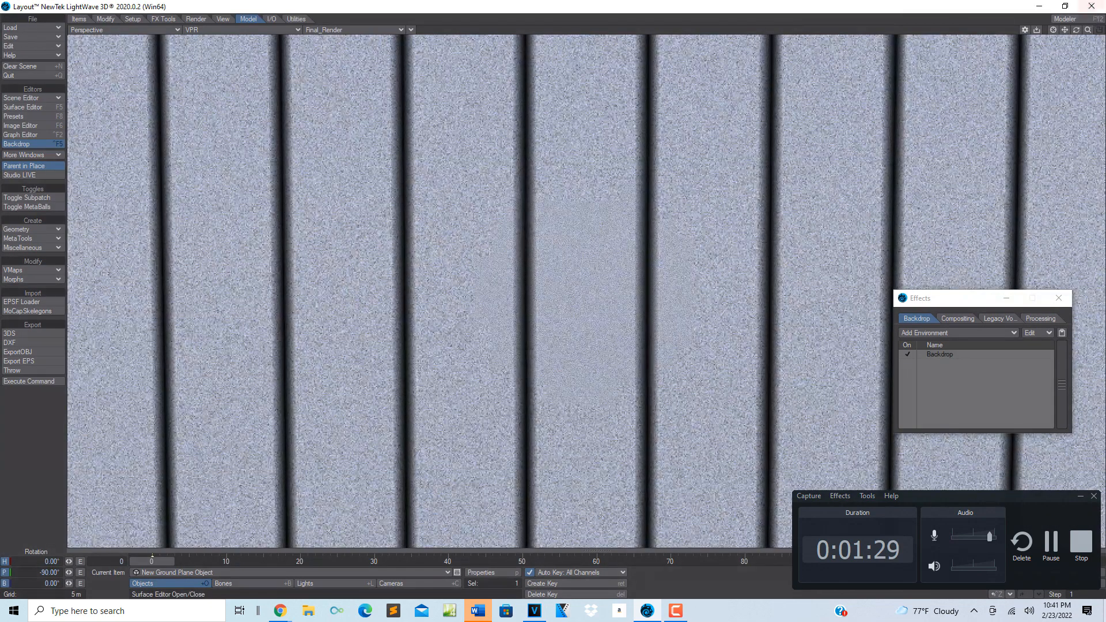
click(23, 107)
click(455, 38)
double_click(372, 225)
click(1040, 6)
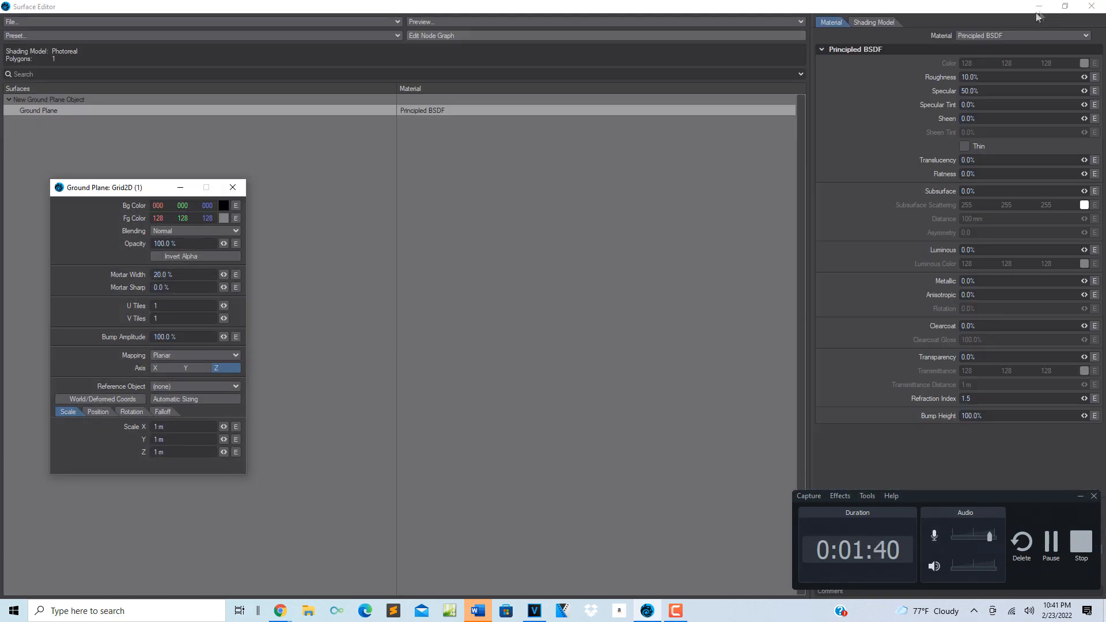
click(1040, 7)
drag(175, 288, 19, 282)
text(200)
key(Tab)
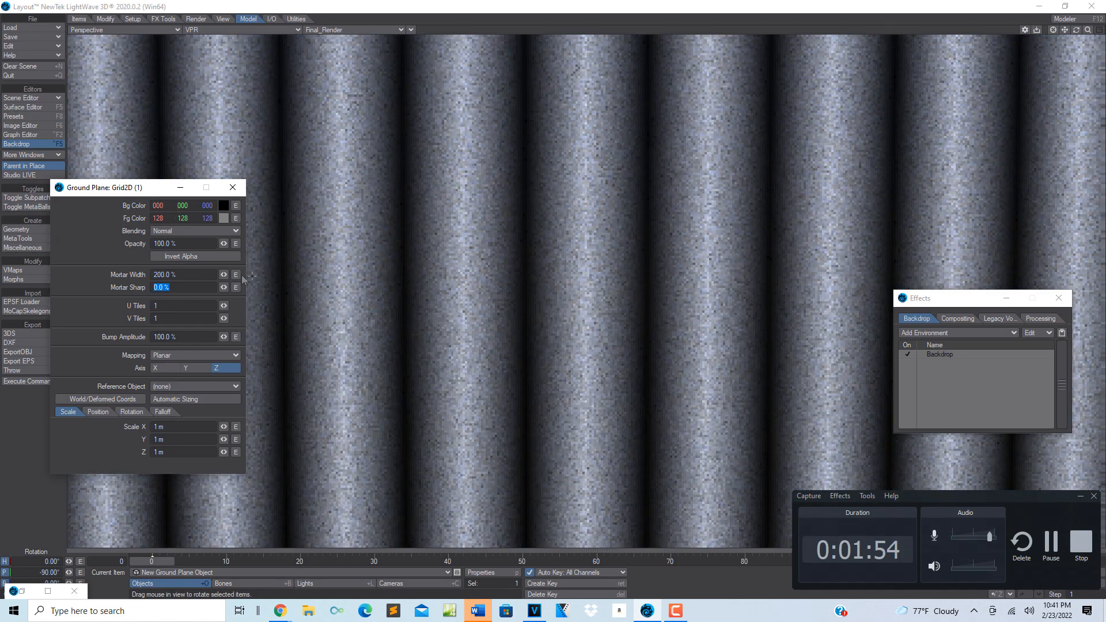
Try a Grid2D Mortar Sharp value of 40% and raise it to 60%.
click(196, 290)
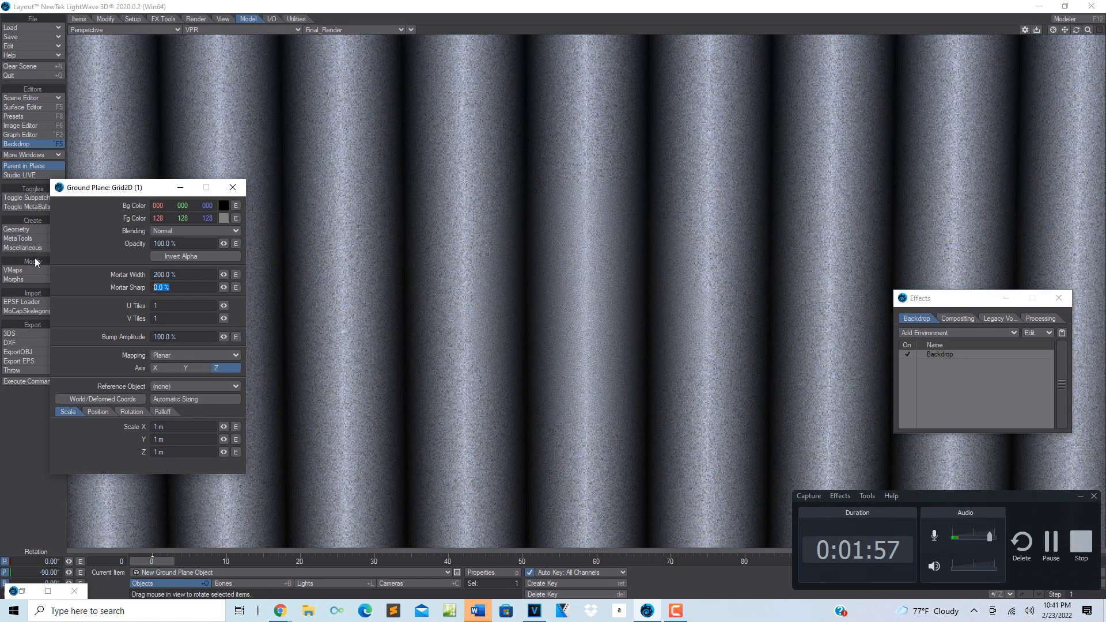
key(Tab)
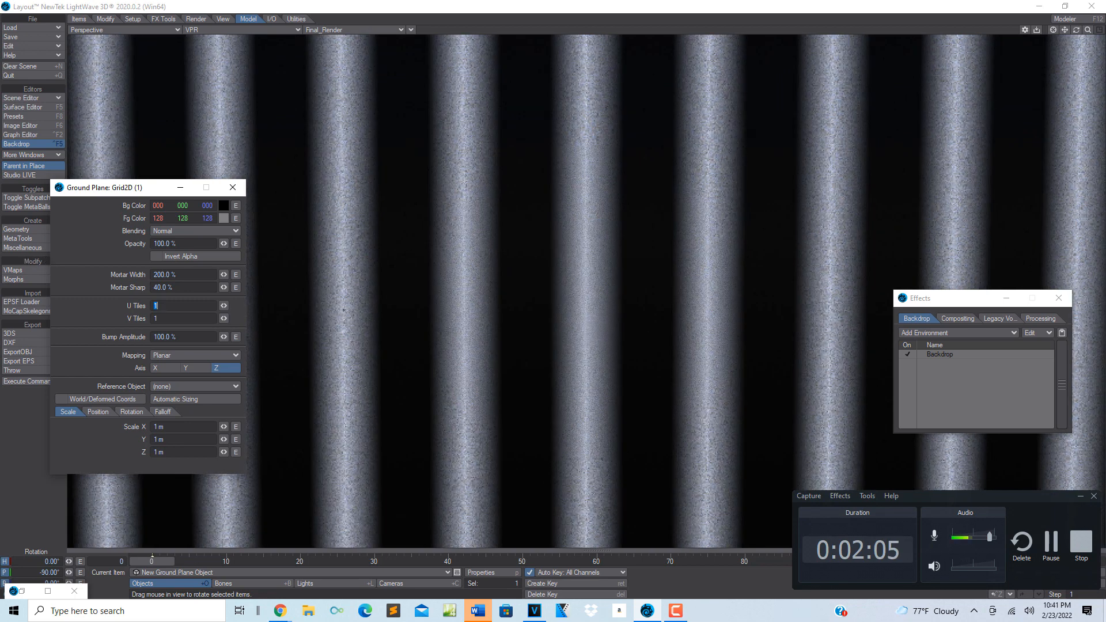
click(185, 288)
text(60)
key(Tab)
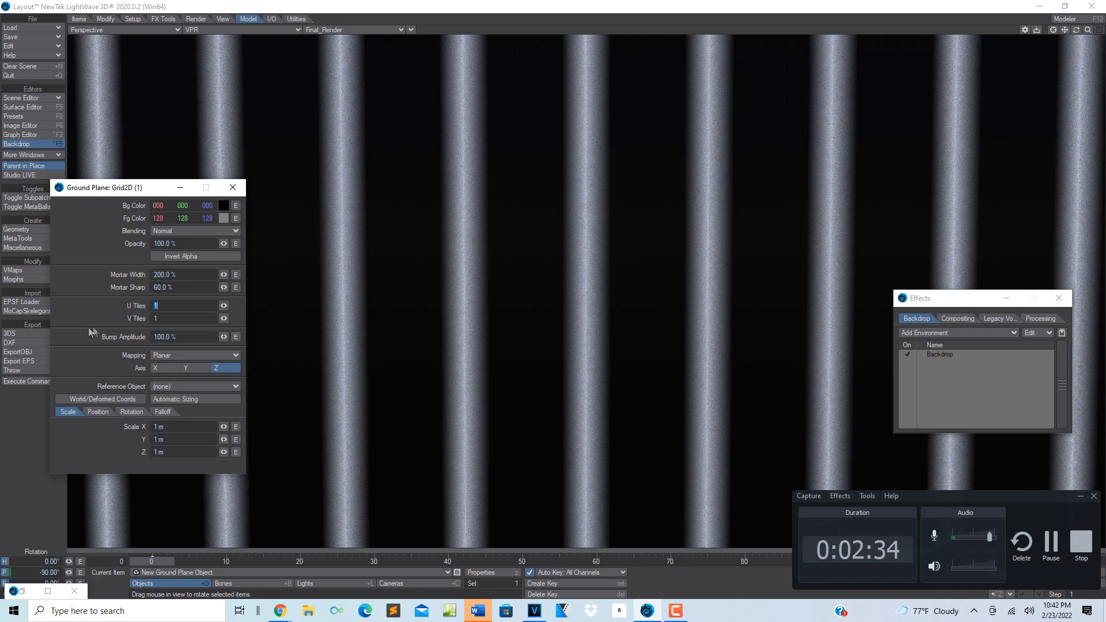
Compare the Grid2D planar mapping on the X and Y axes, restore the Z axis and close the node's settings.
click(170, 370)
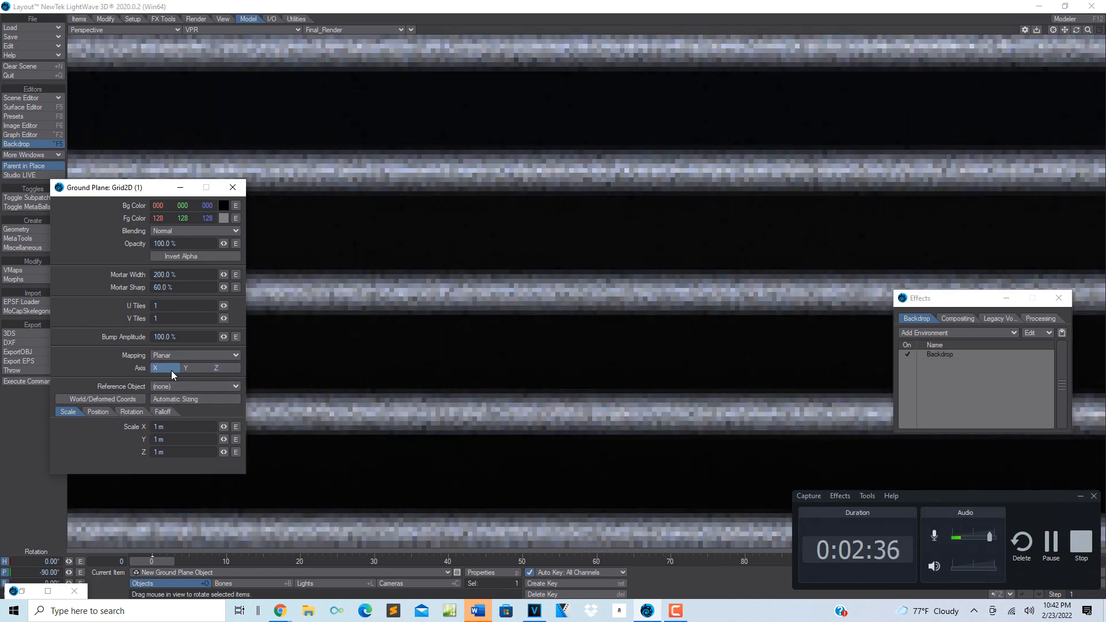
click(196, 370)
click(216, 369)
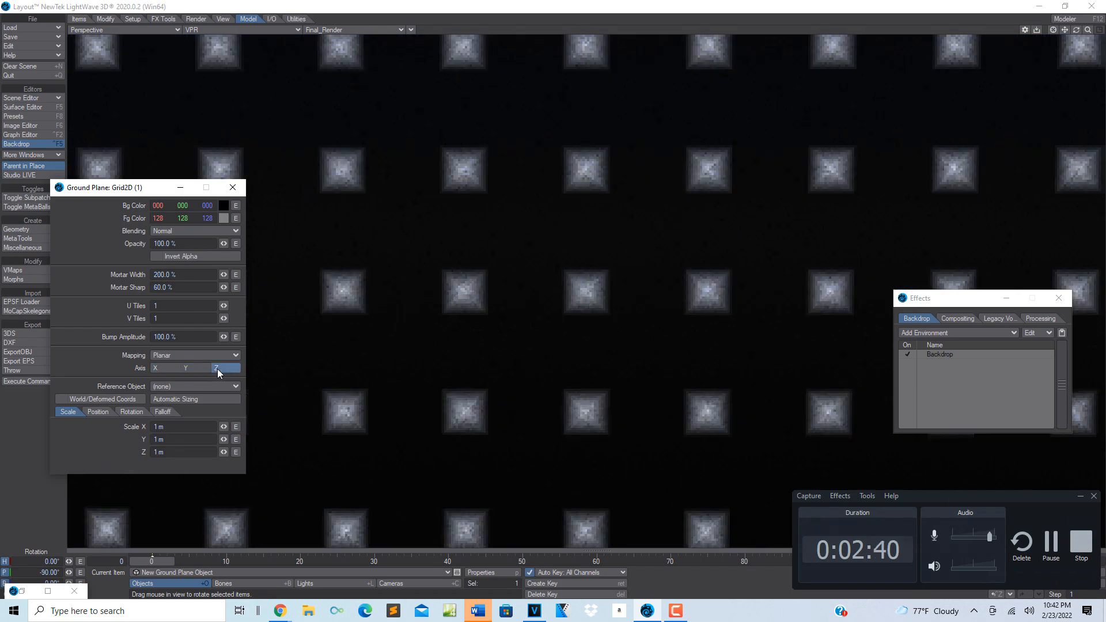
click(240, 189)
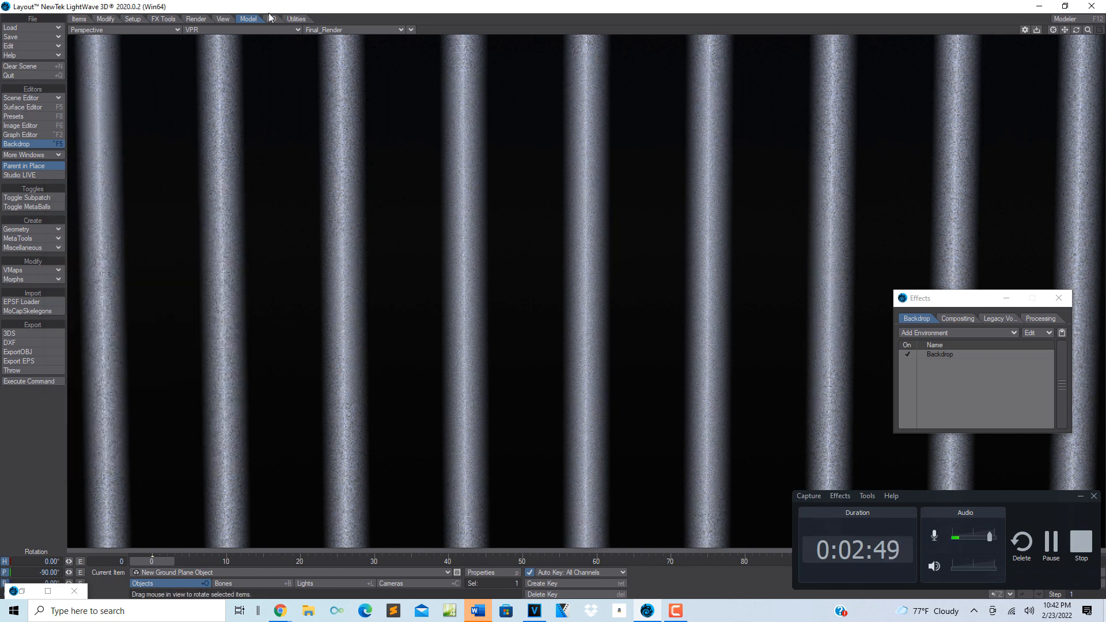
Start rendering the current frame of the striped plane and abort the render.
click(196, 19)
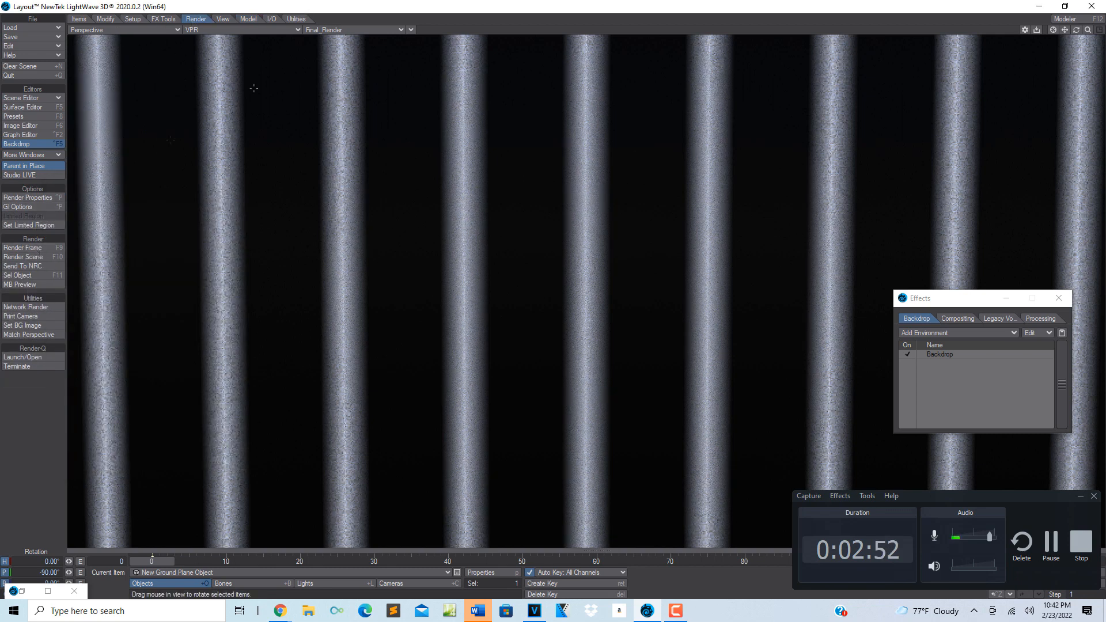
click(411, 30)
mouse_move(434, 185)
click(525, 185)
click(23, 248)
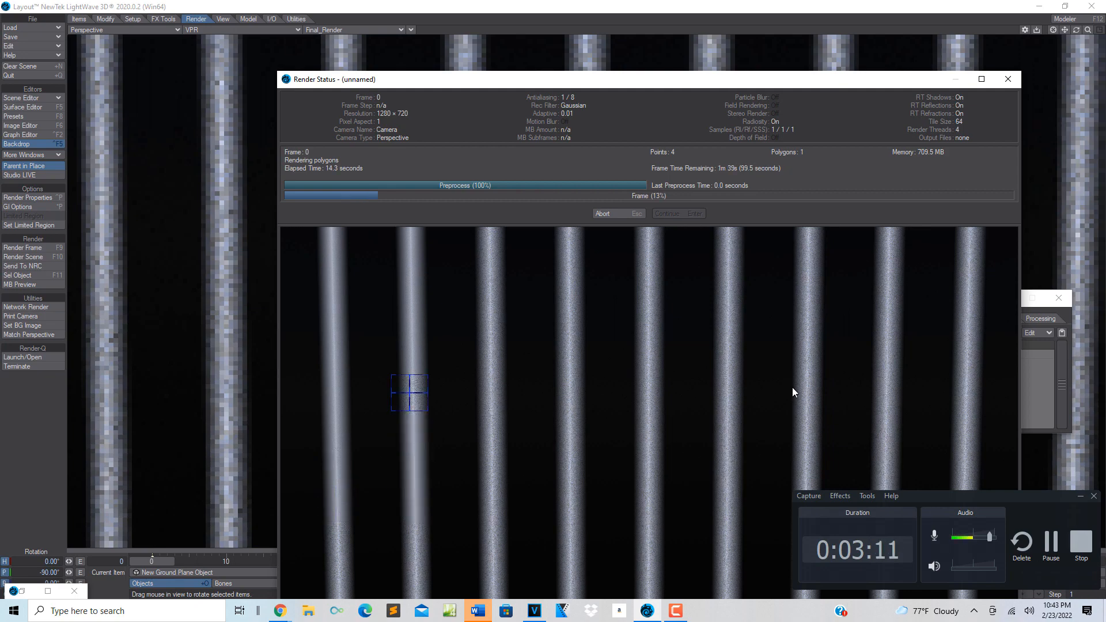
click(622, 216)
Clear the scene without saving and add a Textured Environment to the backdrop.
click(12, 66)
click(509, 358)
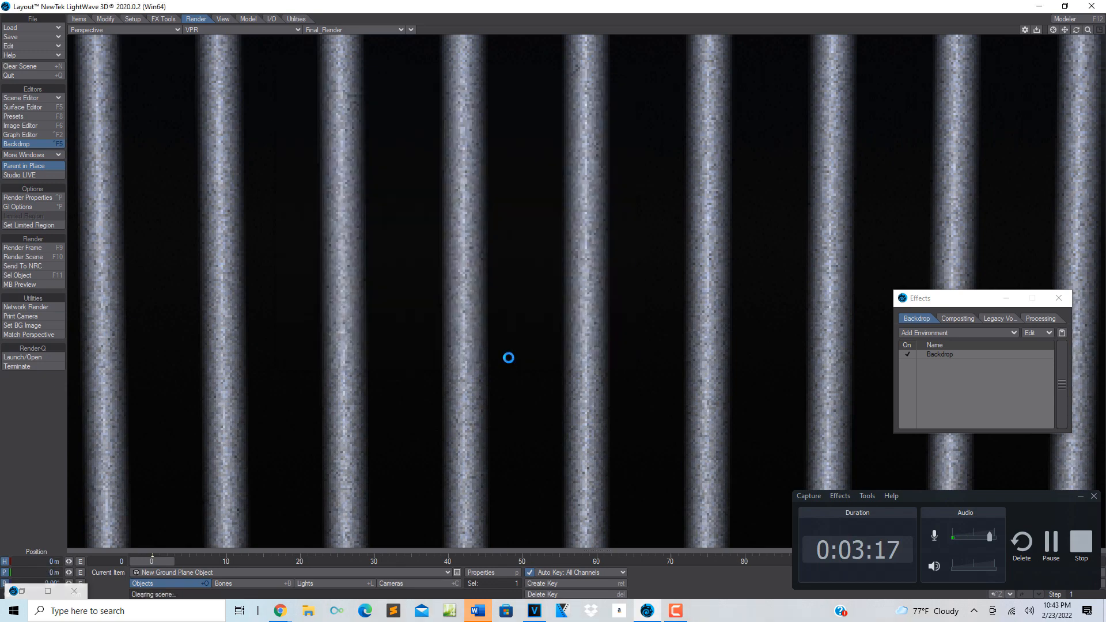
click(35, 145)
click(970, 333)
click(981, 389)
click(981, 368)
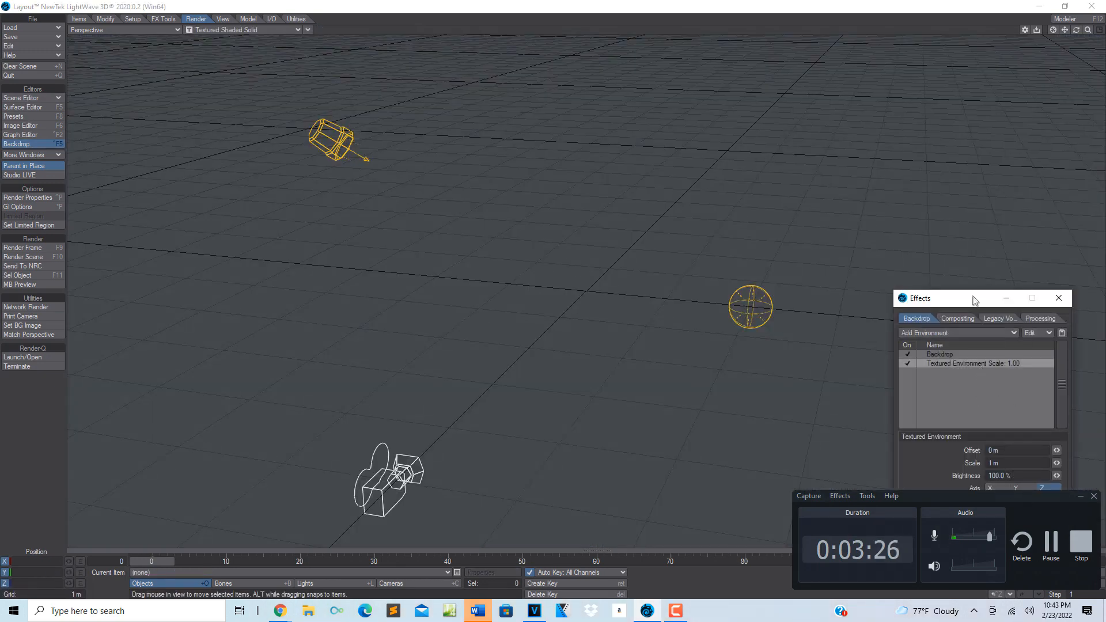
Load the desktop image 555.png as the image map of the Textured Environment's texture.
click(1040, 355)
click(317, 240)
click(311, 249)
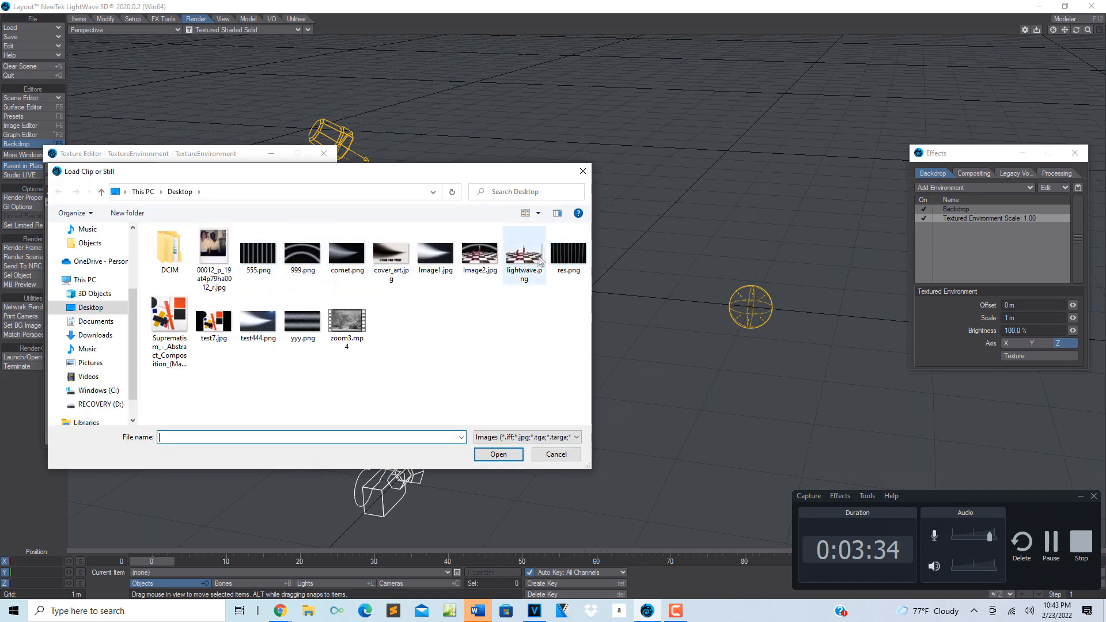
click(257, 254)
click(499, 454)
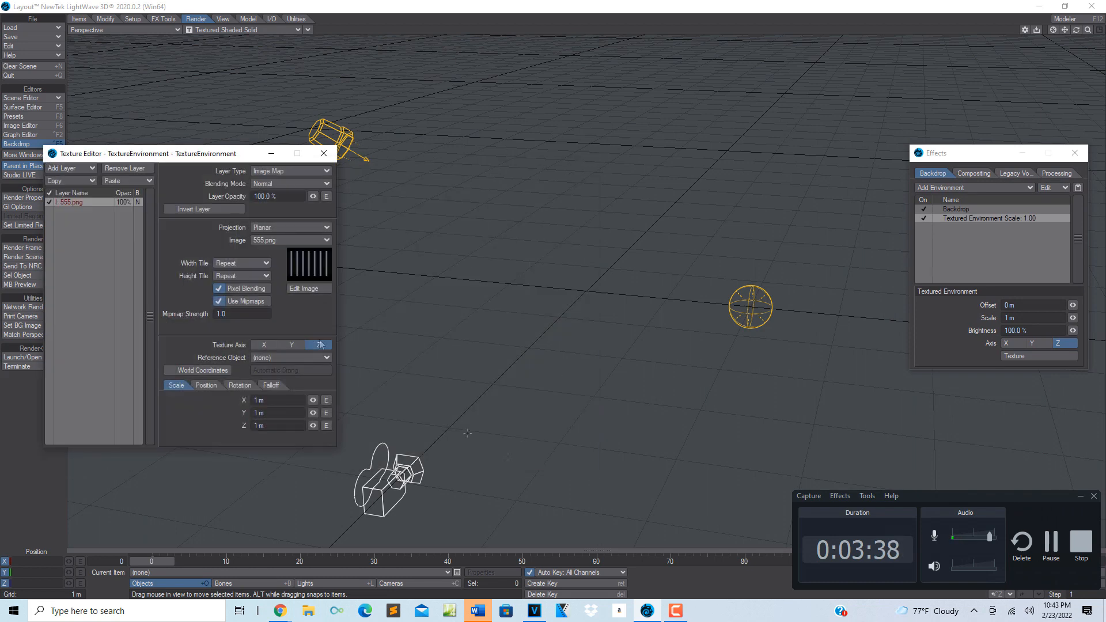
Switch the viewport to VPR, set the environment texture's projection to Spherical and close the Effects window.
click(297, 30)
click(273, 81)
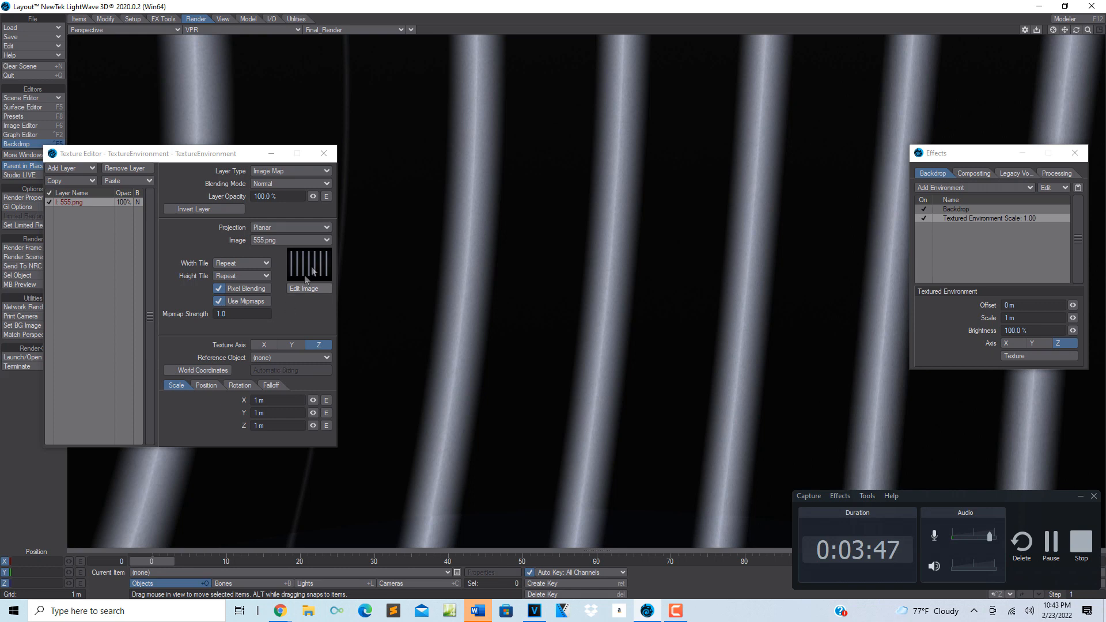
click(326, 228)
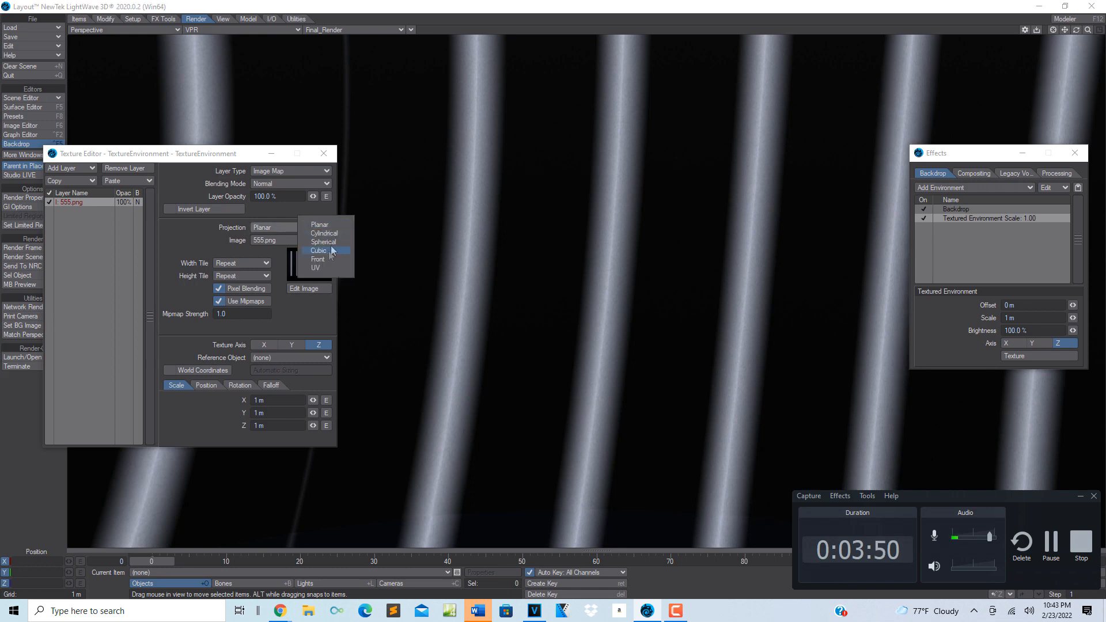
click(331, 247)
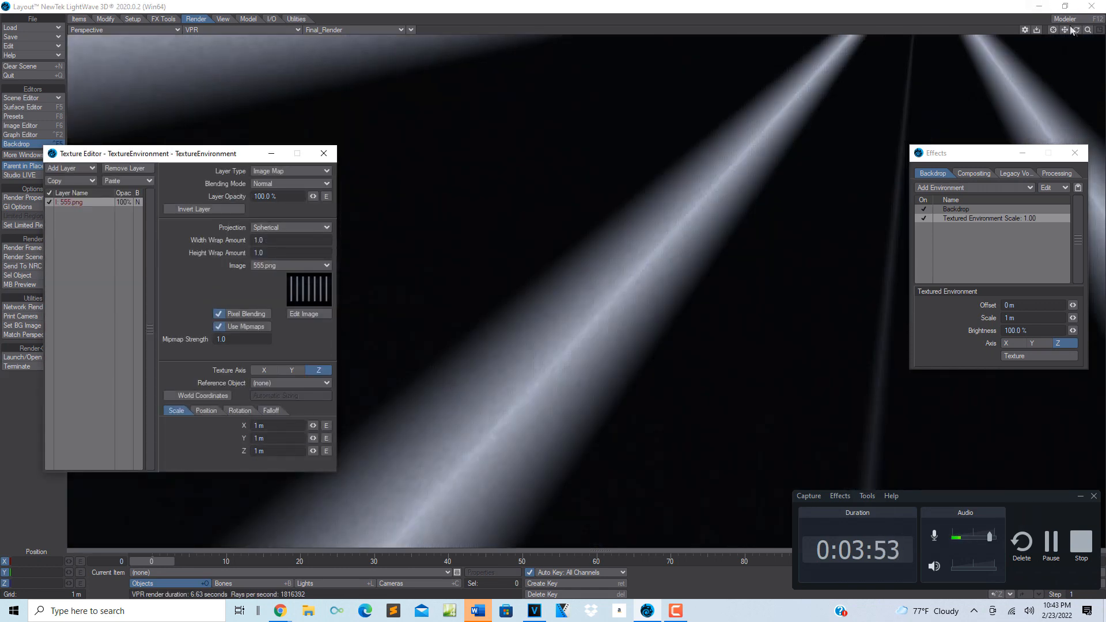
drag(1076, 30, 1080, 163)
click(1077, 157)
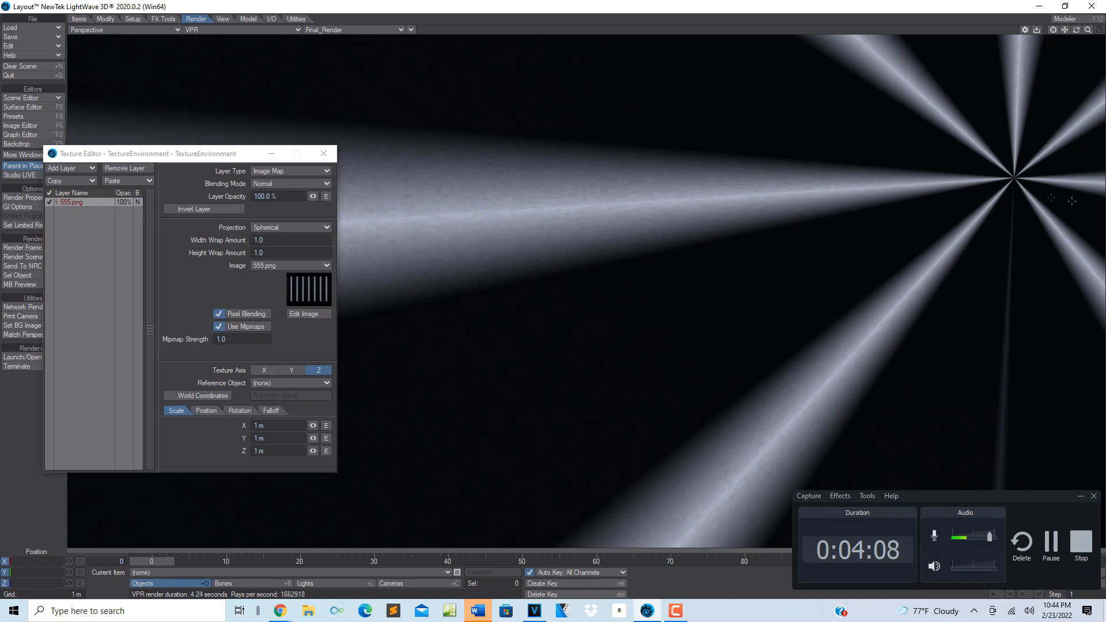
Try a Width Wrap Amount of 0.5 for the spherical texture and reduce it to 0.2.
click(320, 241)
text(0.5)
key(Tab)
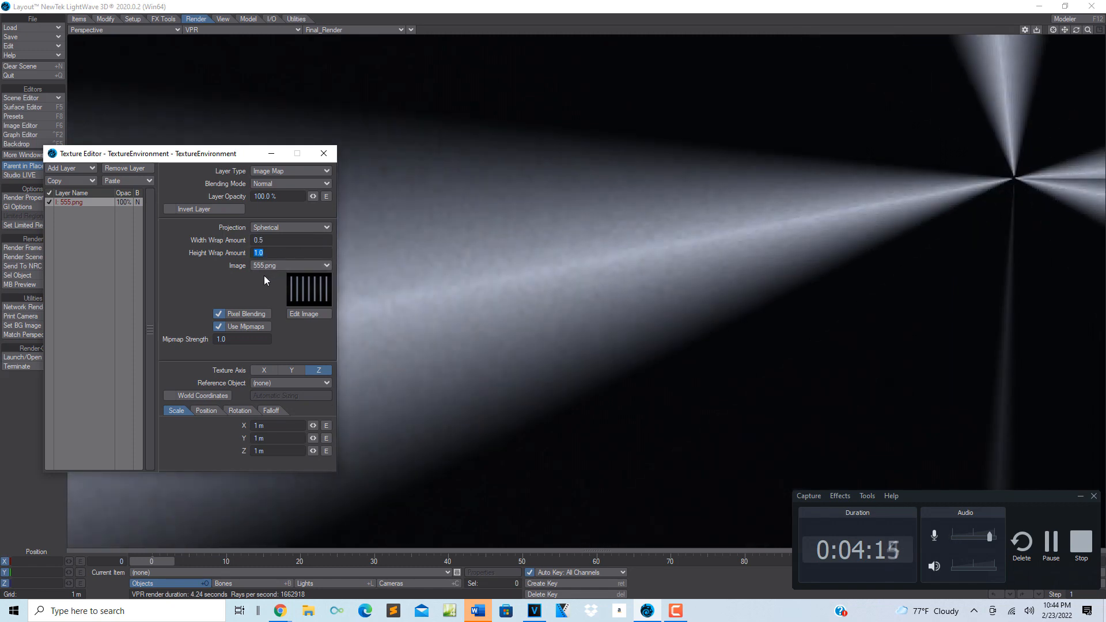
drag(289, 241, 174, 231)
text(.2)
key(Tab)
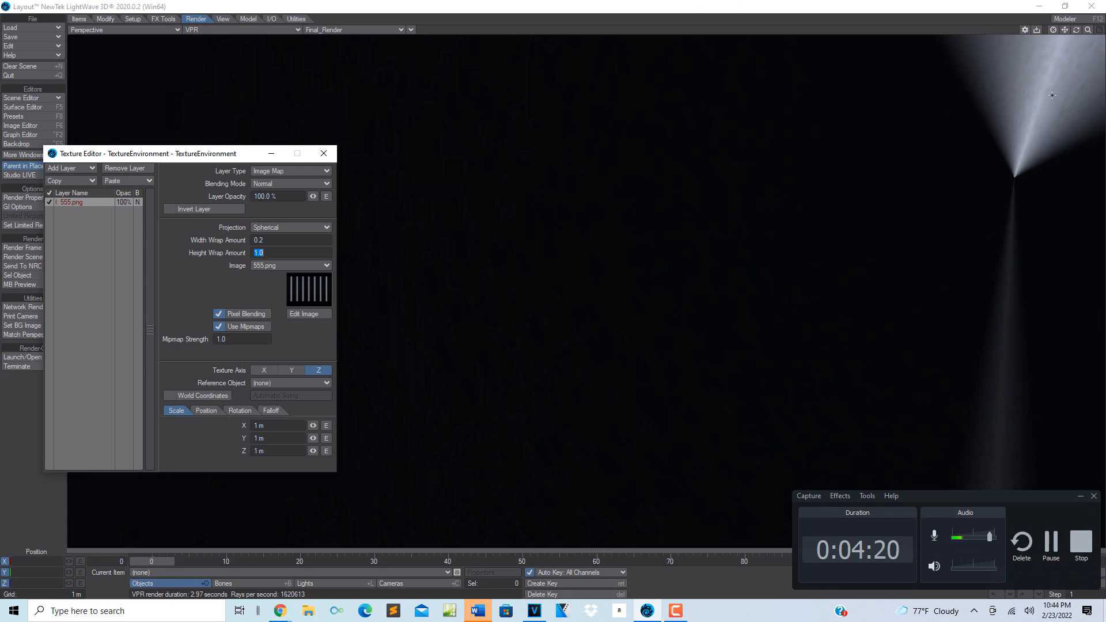
Rotate the environment texture to a pitch of -9.17° and a bank of -39.25°.
mouse_move(1077, 30)
mouse_down()
mouse_move(1002, 33)
mouse_move(978, 47)
mouse_move(975, 72)
mouse_up()
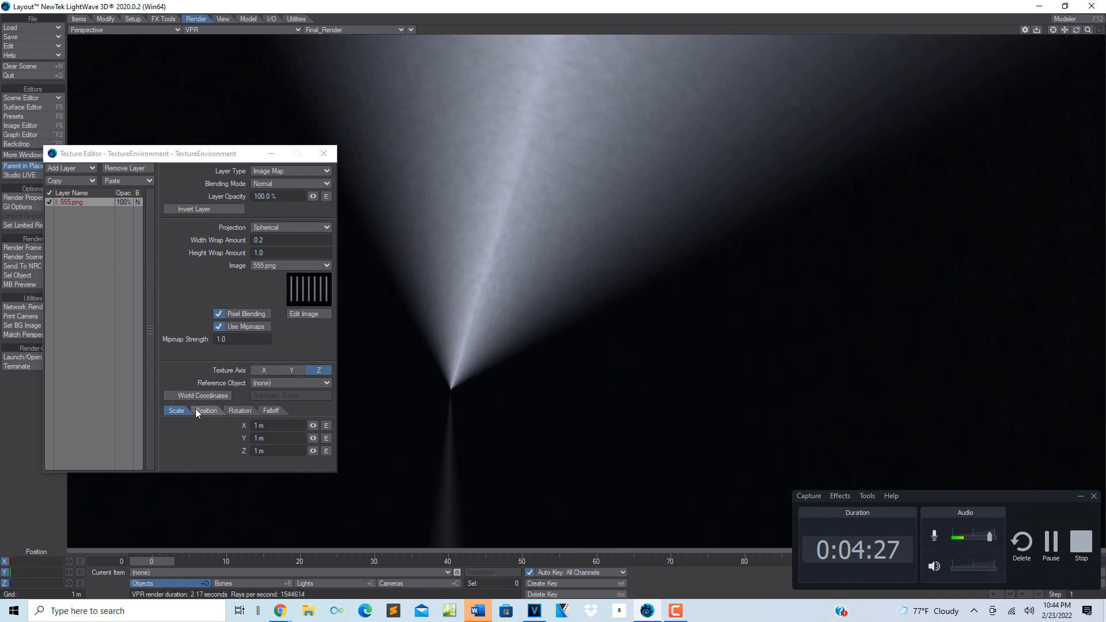
click(240, 411)
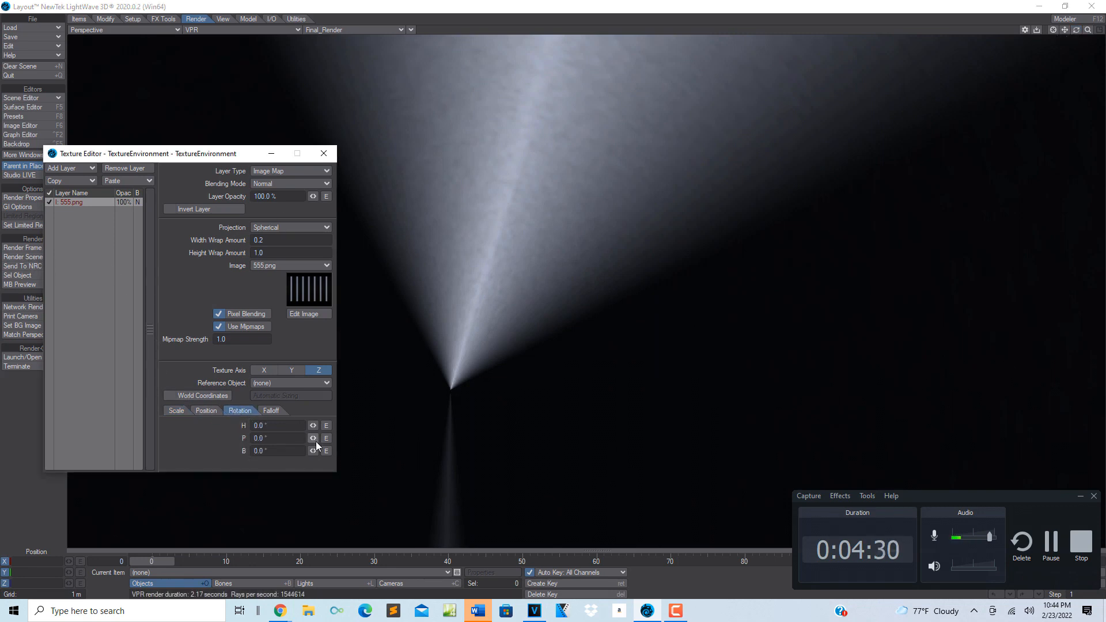
drag(314, 441, 362, 465)
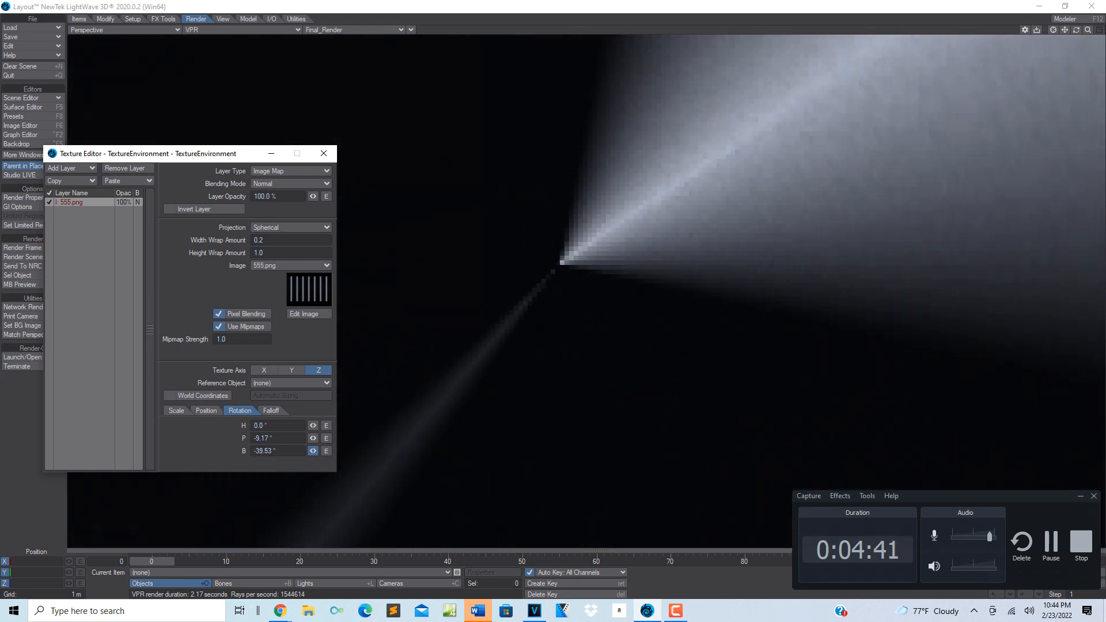
Try a Height Wrap Amount of 5.0 for the spherical texture.
click(283, 253)
text(5)
key(Return)
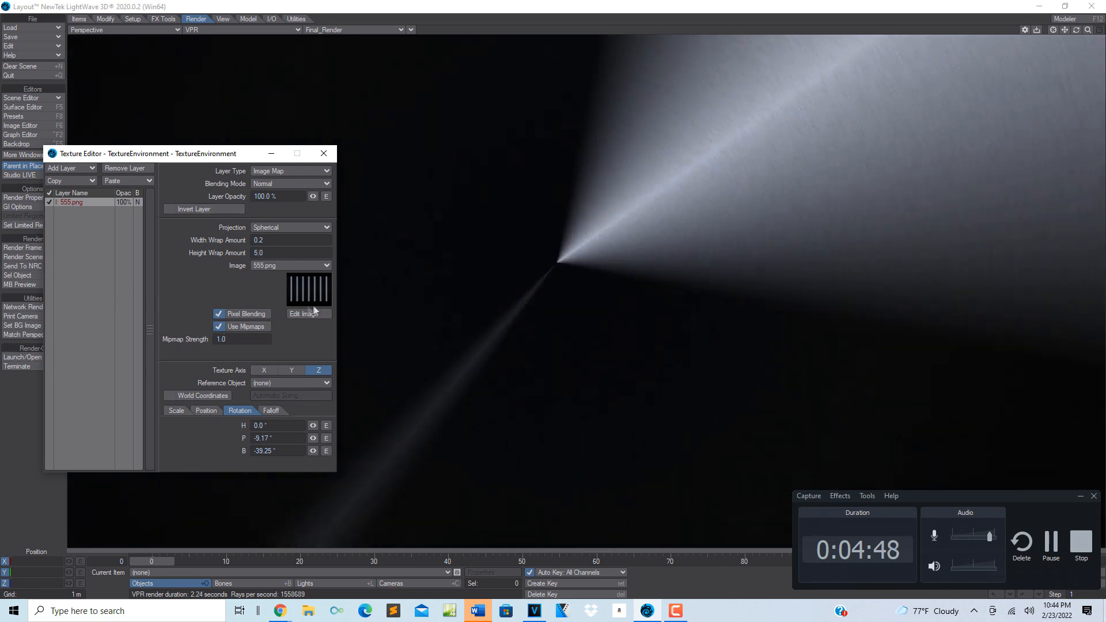
Try a Width Wrap Amount of 0.1 for the spherical texture and return it to 0.2.
click(240, 239)
text(0.1)
key(Tab)
click(298, 238)
text(0.2)
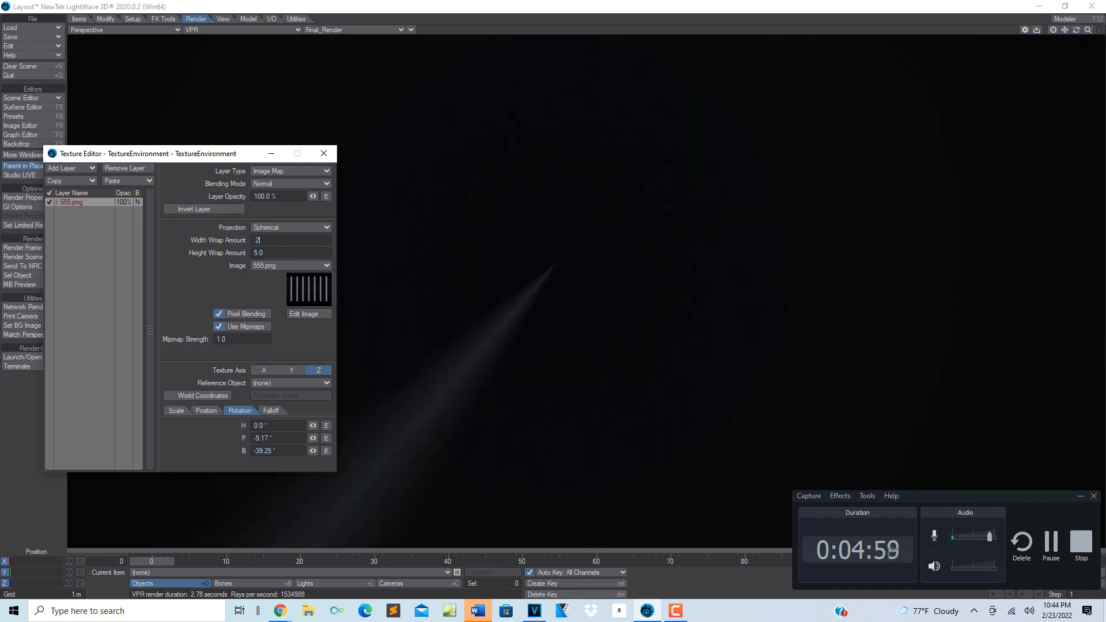
key(Tab)
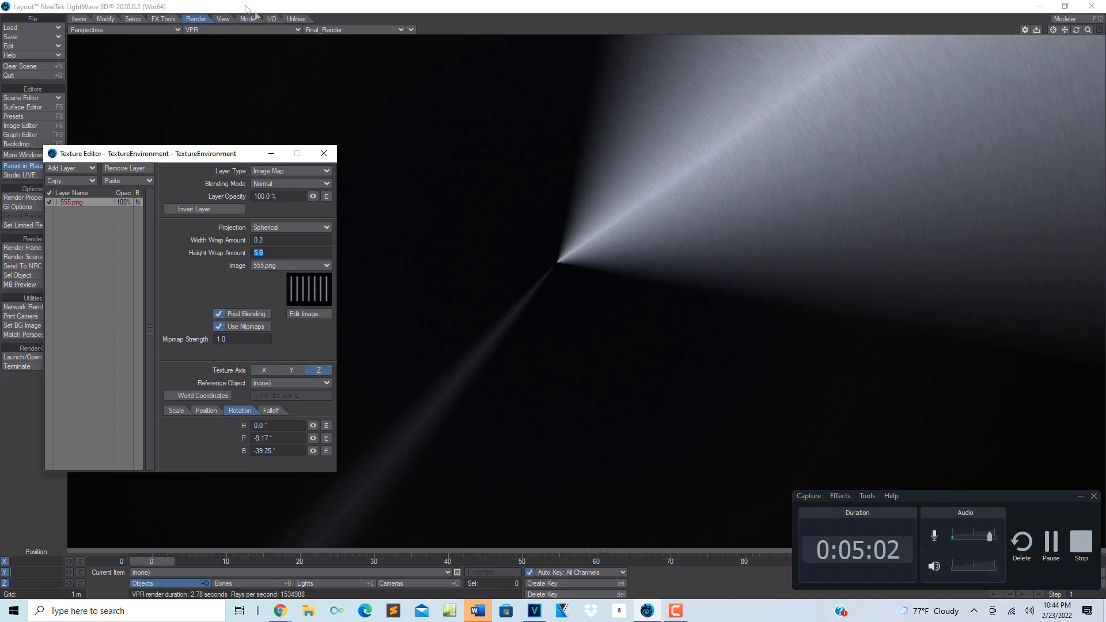
Try a Width Wrap Amount of 5.0 to make many narrow beams in the environment.
drag(1074, 32, 1054, 48)
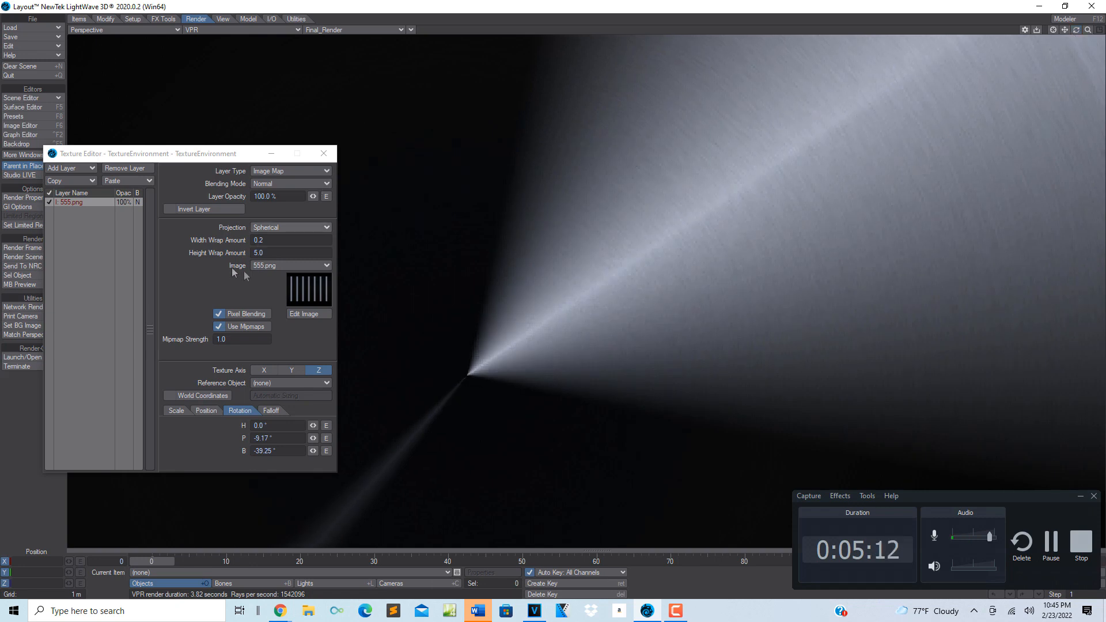
drag(279, 240, 151, 206)
text(5)
key(Tab)
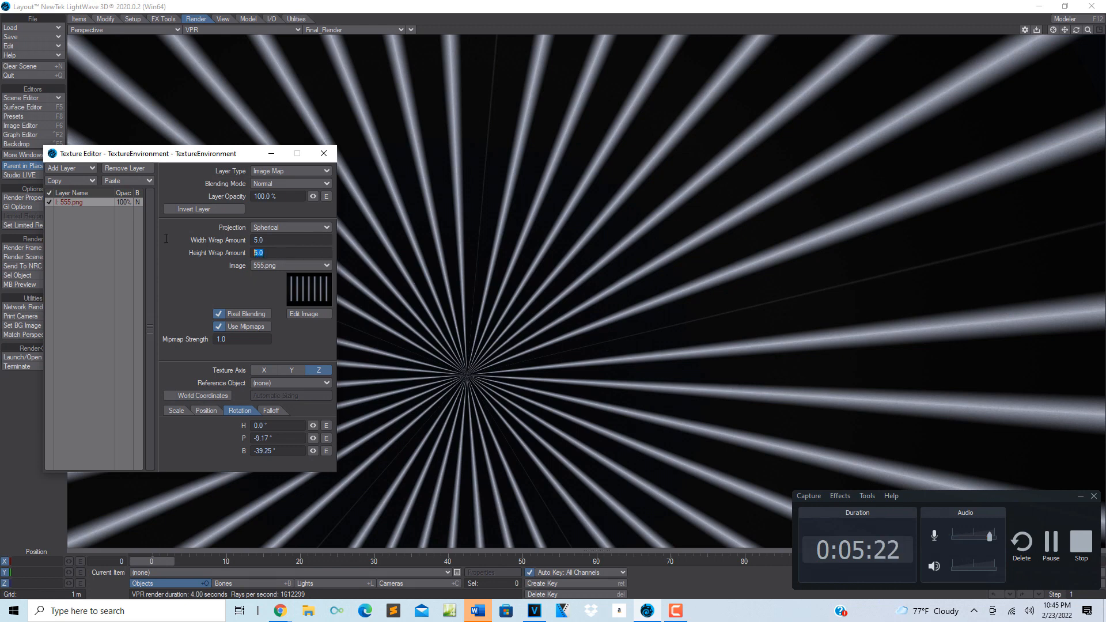
Set the spherical texture's Height Wrap Amount to 1.0 and its Width Wrap Amount to 0.5.
text(1)
key(Return)
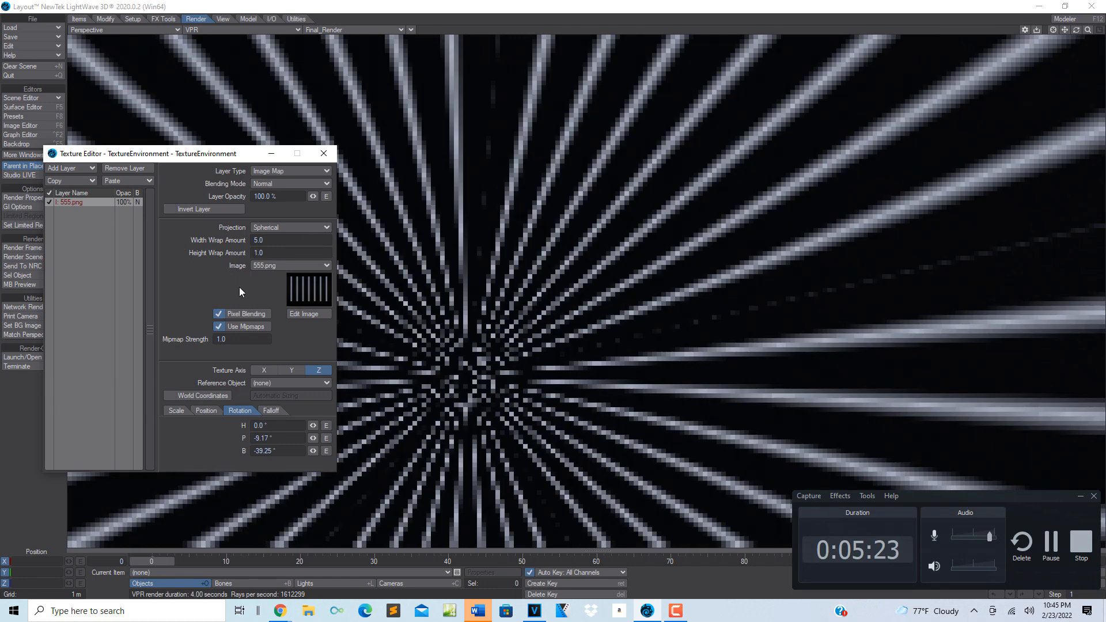
click(274, 240)
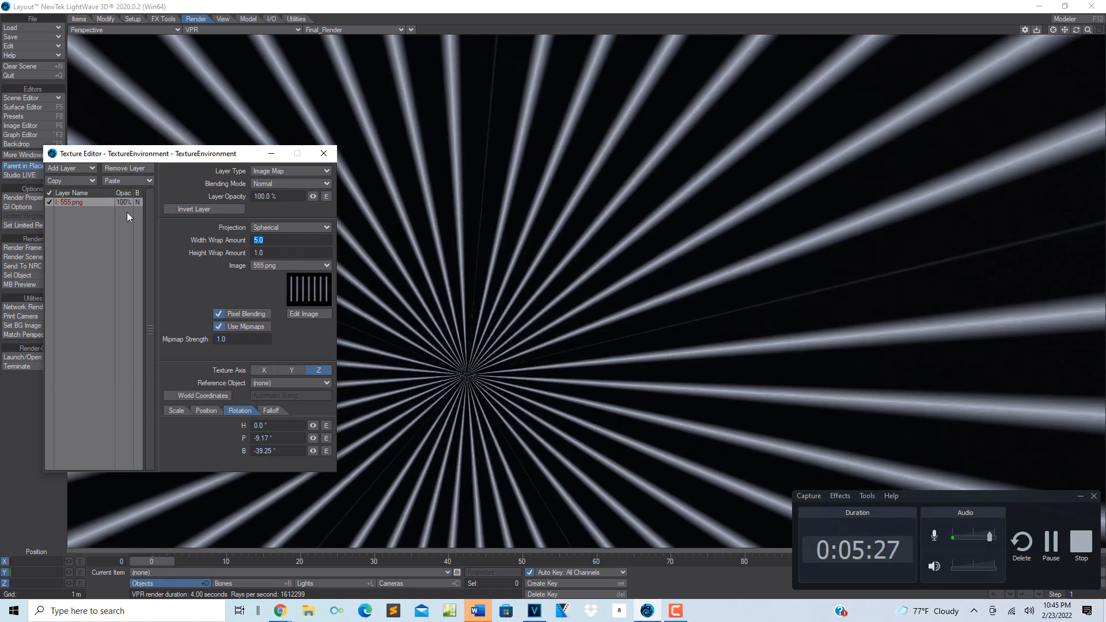
text(.5)
key(Tab)
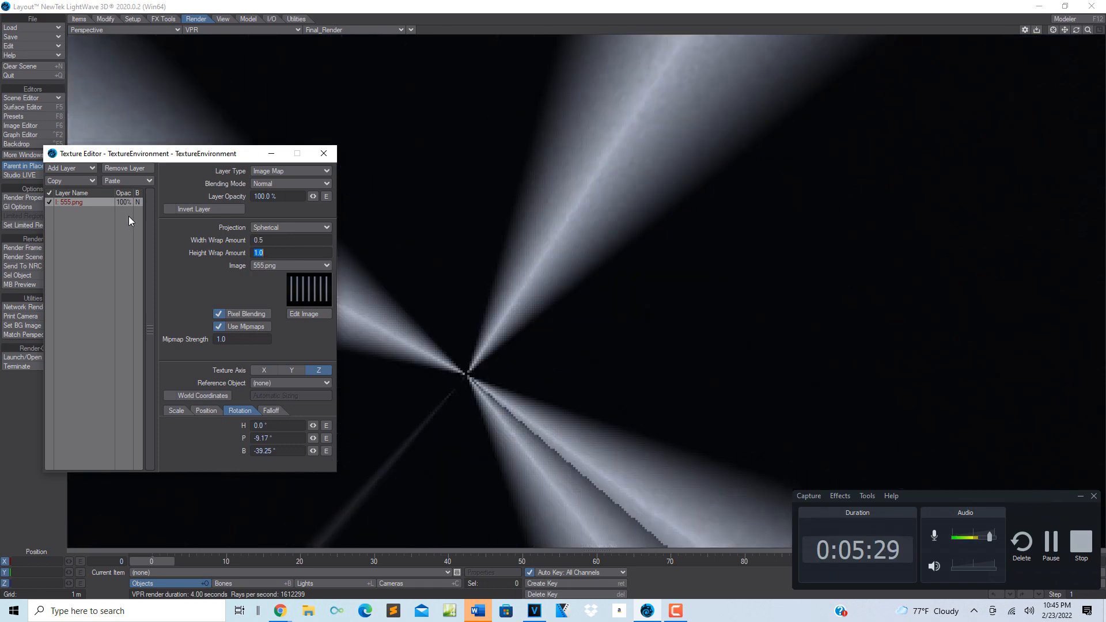